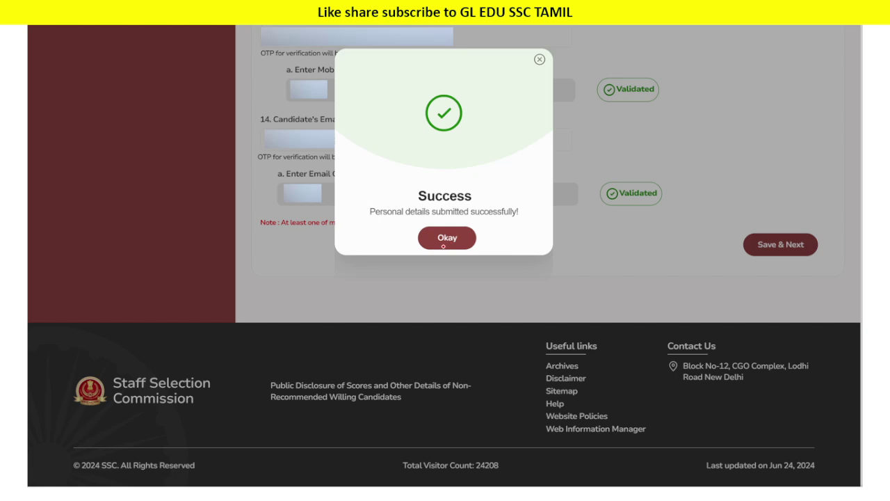
Close the success message, review the new registration number and its notes, then continue
left_click(439, 246)
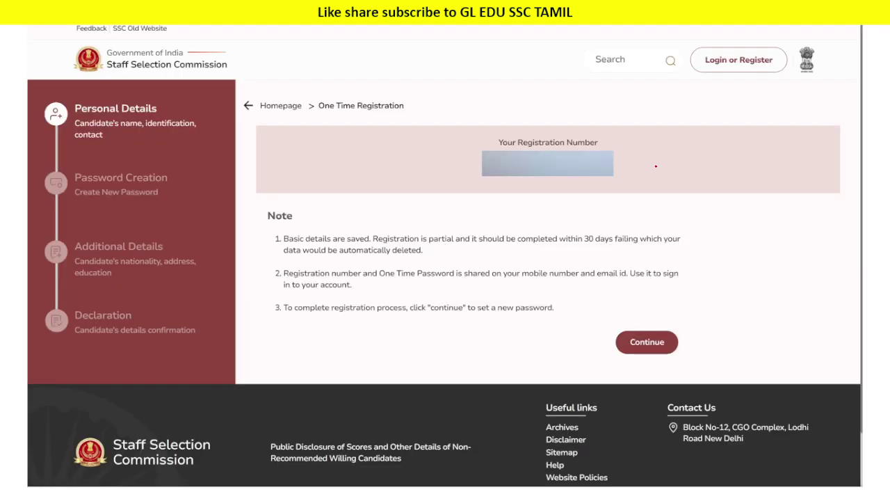
left_click_drag(639, 165, 666, 165)
mouse_move(503, 160)
left_mouse_down()
mouse_move(504, 172)
mouse_move(528, 161)
left_mouse_up()
left_click(562, 170)
left_click(572, 169)
mouse_move(732, 182)
left_mouse_down()
mouse_move(738, 195)
mouse_move(757, 189)
mouse_move(762, 201)
mouse_move(774, 186)
mouse_move(736, 233)
mouse_move(783, 219)
mouse_move(811, 228)
left_mouse_up()
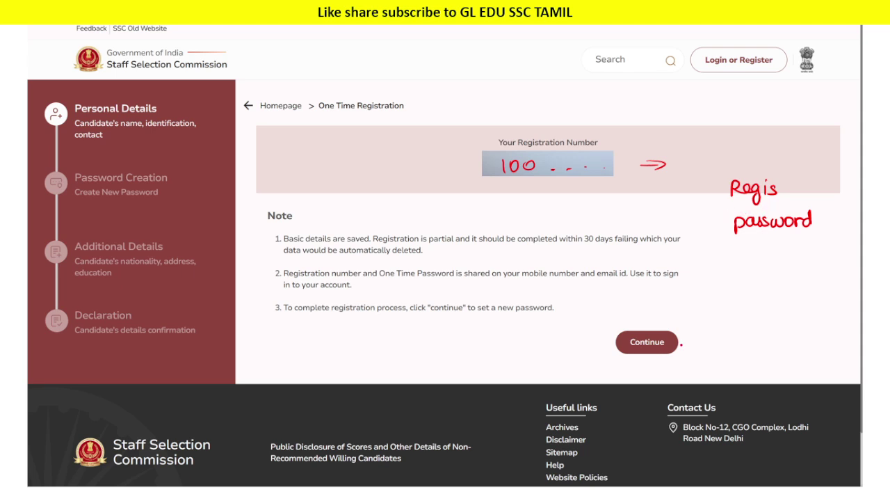
left_click(658, 349)
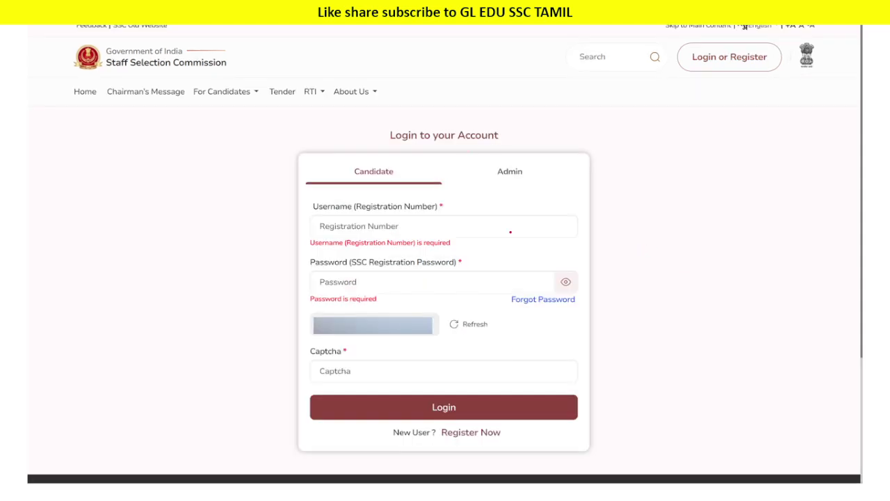
Log in with the registration number, password and captcha to reach Set New Password
left_click_drag(465, 222, 490, 209)
left_click_drag(438, 284, 459, 277)
left_click_drag(379, 376, 400, 362)
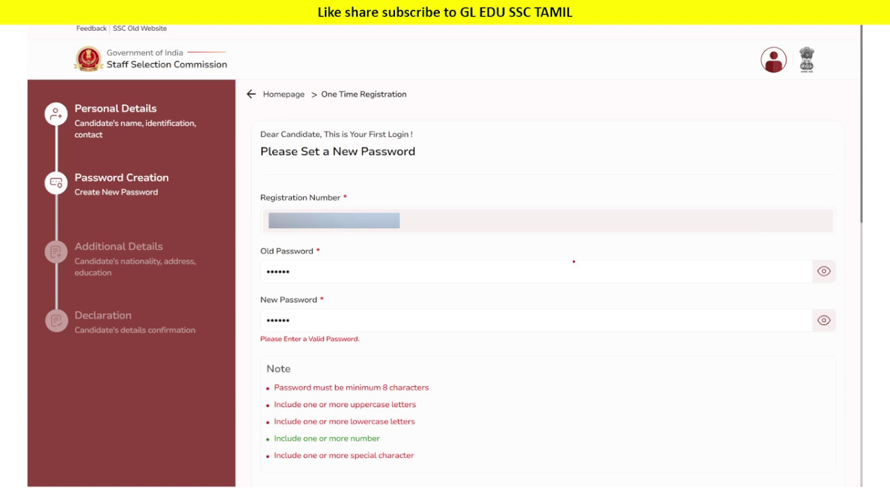
Review the password rules on the Set New Password form
left_click_drag(359, 279, 377, 275)
left_click_drag(436, 219, 455, 210)
left_click_drag(344, 317, 373, 310)
mouse_move(436, 389)
left_mouse_down()
mouse_move(456, 380)
mouse_move(446, 397)
mouse_move(457, 415)
left_mouse_up()
mouse_move(397, 442)
left_mouse_down()
mouse_move(415, 435)
mouse_move(454, 450)
left_mouse_up()
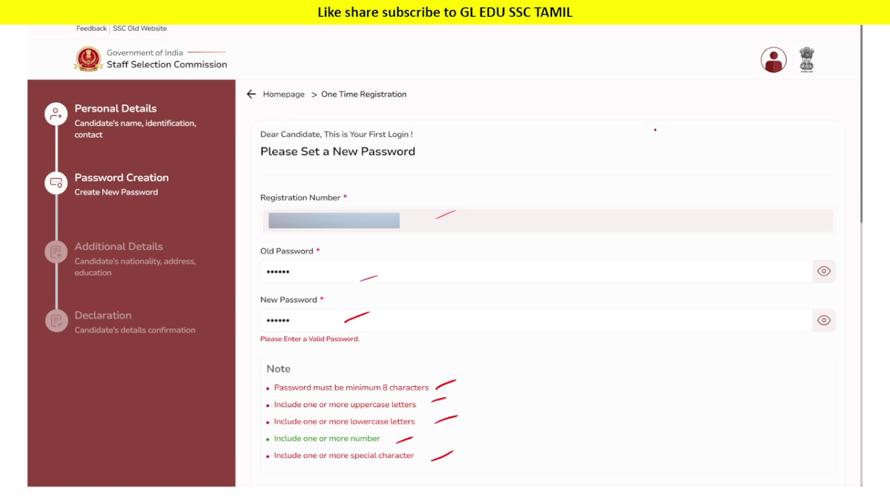
Fill in Confirm Password and move down to the Security Questions section
mouse_move(660, 123)
left_mouse_down()
mouse_move(669, 134)
mouse_move(681, 128)
mouse_move(687, 136)
left_mouse_up()
mouse_move(694, 124)
left_mouse_down()
mouse_move(696, 134)
mouse_move(712, 118)
mouse_move(715, 134)
left_mouse_up()
mouse_move(655, 142)
left_mouse_down()
mouse_move(746, 136)
mouse_move(763, 107)
mouse_move(763, 138)
left_mouse_up()
mouse_move(776, 125)
left_mouse_down()
mouse_move(775, 136)
mouse_move(784, 135)
left_mouse_up()
mouse_move(791, 124)
left_mouse_down()
mouse_move(794, 136)
mouse_move(767, 168)
mouse_move(774, 157)
mouse_move(802, 156)
left_mouse_up()
left_click_drag(764, 178, 810, 176)
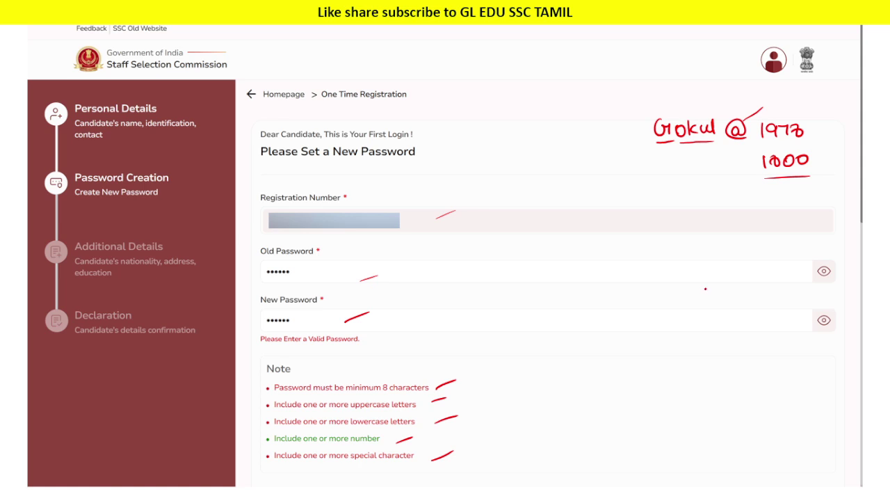
scroll(705, 289, "down", 5)
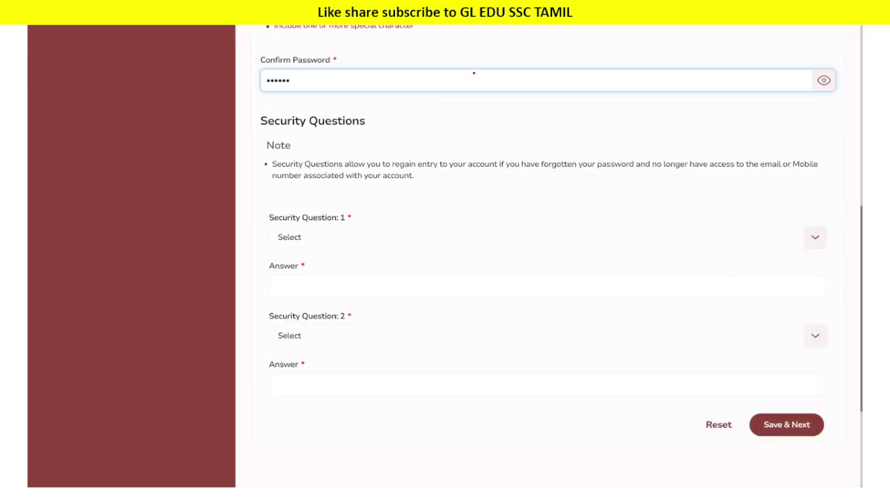
Choose the birth-city and favourite-movie questions in the two Security Question dropdowns
left_click_drag(462, 84, 497, 67)
left_click_drag(482, 200, 565, 199)
left_click_drag(491, 218, 565, 219)
left_click_drag(506, 246, 577, 247)
left_click_drag(504, 276, 586, 277)
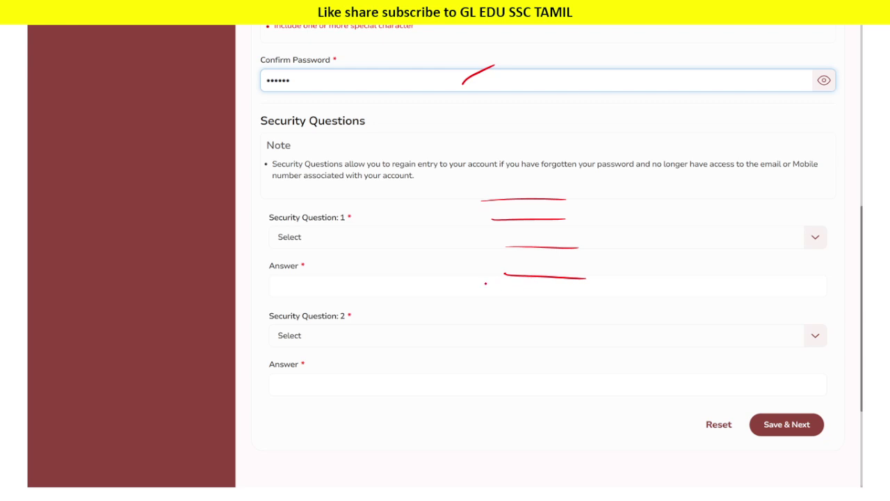
left_click_drag(400, 319, 414, 313)
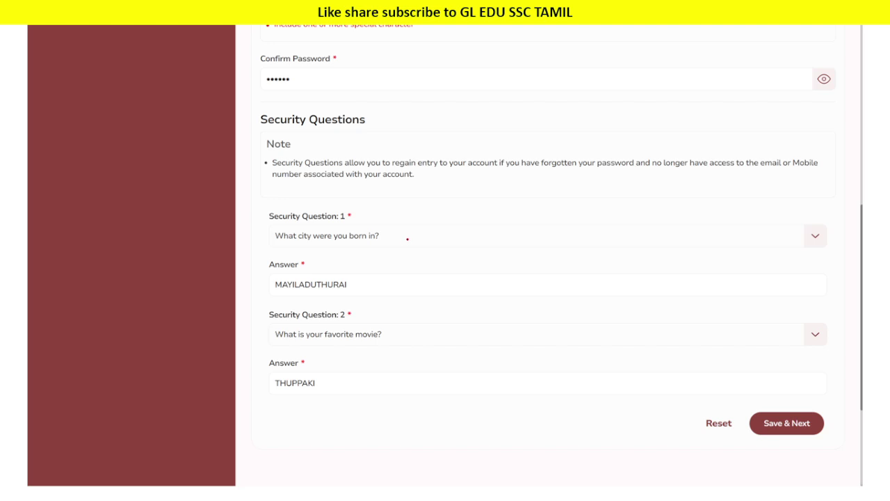
Enter an answer for each of the two security questions
left_click_drag(403, 241, 426, 233)
left_click_drag(384, 294, 422, 270)
left_click_drag(404, 338, 441, 319)
left_click_drag(378, 385, 425, 362)
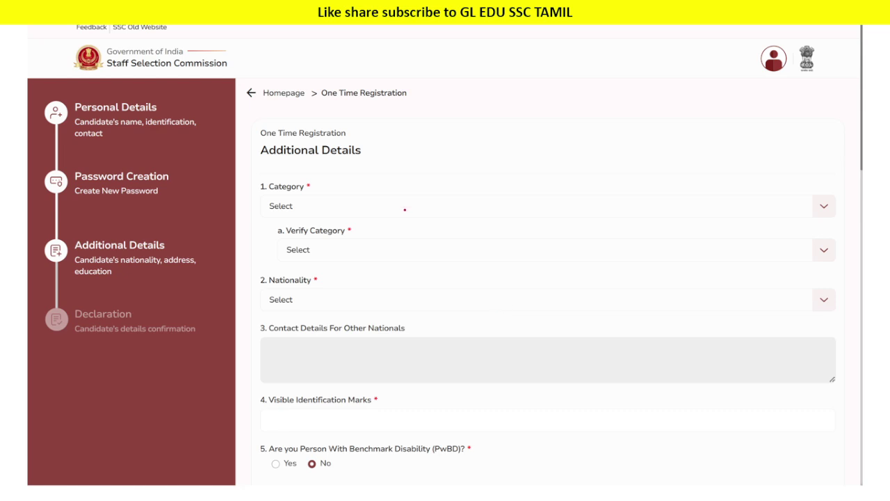
Save the new password and security answers with Save & Next
left_click_drag(185, 240, 209, 227)
left_click_drag(322, 196, 341, 188)
left_click_drag(560, 83, 561, 97)
mouse_move(587, 85)
left_mouse_down()
mouse_move(577, 89)
mouse_move(588, 95)
left_mouse_up()
mouse_move(558, 108)
left_mouse_down()
mouse_move(559, 117)
mouse_move(577, 116)
left_mouse_up()
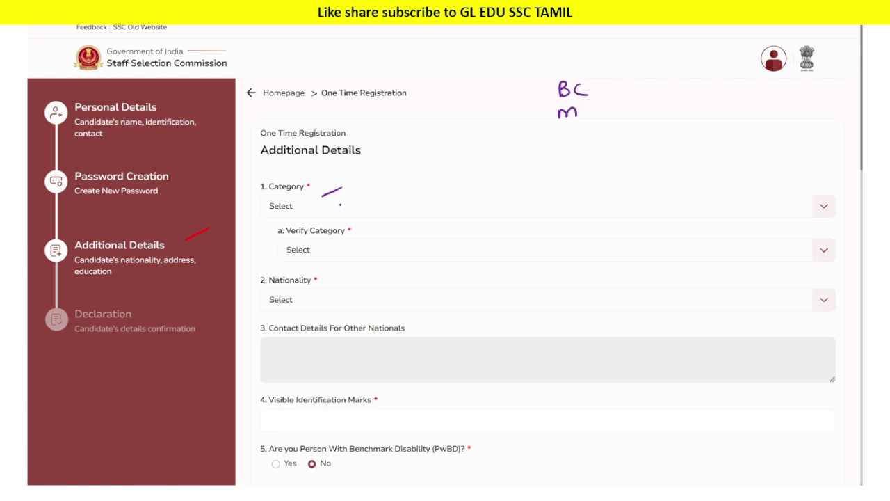
left_click_drag(340, 205, 361, 197)
left_click_drag(338, 262, 361, 254)
Review the Additional Details form, with the benchmark disability question set to No
mouse_move(678, 103)
left_mouse_down()
mouse_move(674, 117)
mouse_move(679, 104)
left_mouse_up()
mouse_move(686, 103)
left_mouse_down()
mouse_move(687, 116)
mouse_move(711, 117)
left_mouse_up()
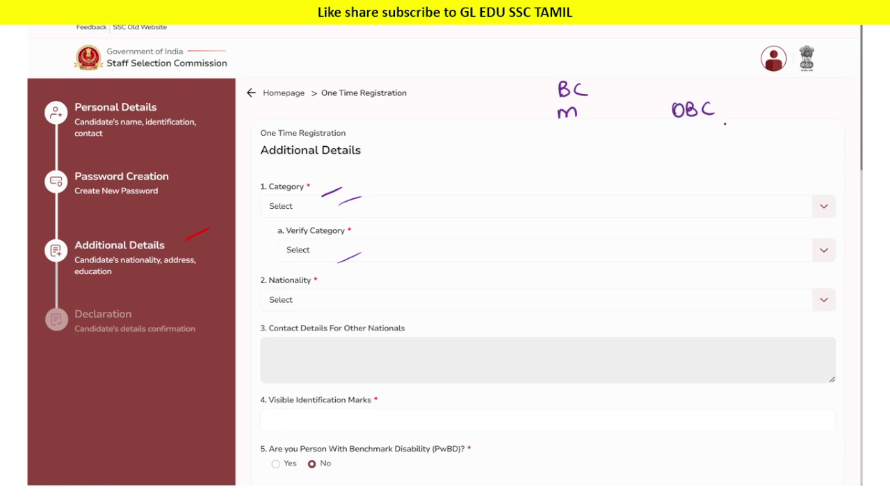
mouse_move(672, 148)
left_mouse_down()
mouse_move(681, 159)
mouse_move(715, 157)
left_mouse_up()
mouse_move(723, 146)
left_mouse_down()
mouse_move(733, 157)
mouse_move(738, 146)
mouse_move(771, 150)
left_mouse_up()
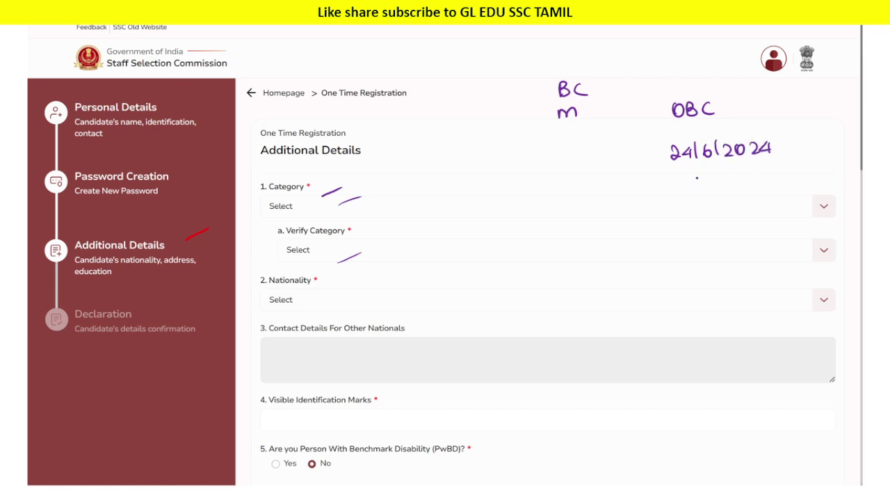
left_click_drag(673, 171, 783, 167)
mouse_move(672, 172)
left_mouse_down()
mouse_move(683, 206)
mouse_move(741, 207)
left_mouse_up()
left_click_drag(748, 196, 759, 207)
mouse_move(765, 194)
left_mouse_down()
mouse_move(783, 207)
mouse_move(792, 202)
left_mouse_up()
left_click_drag(791, 193, 794, 207)
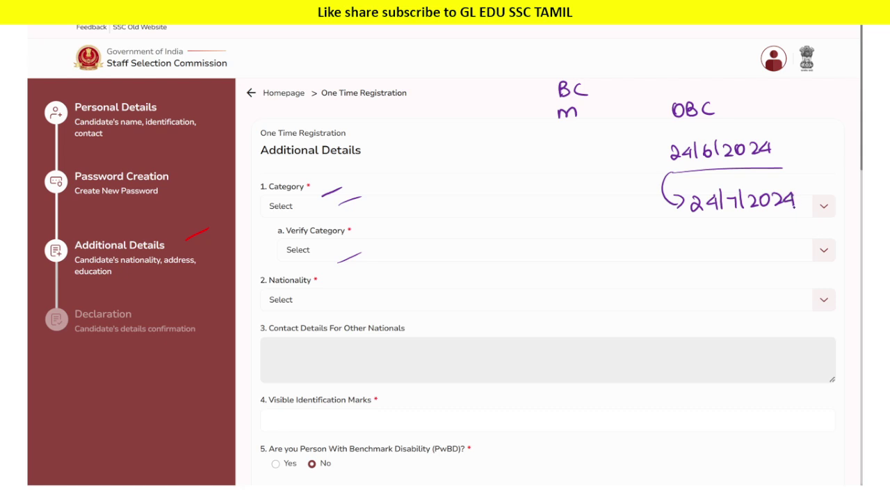
left_click_drag(784, 164, 793, 196)
left_click_drag(672, 130, 718, 126)
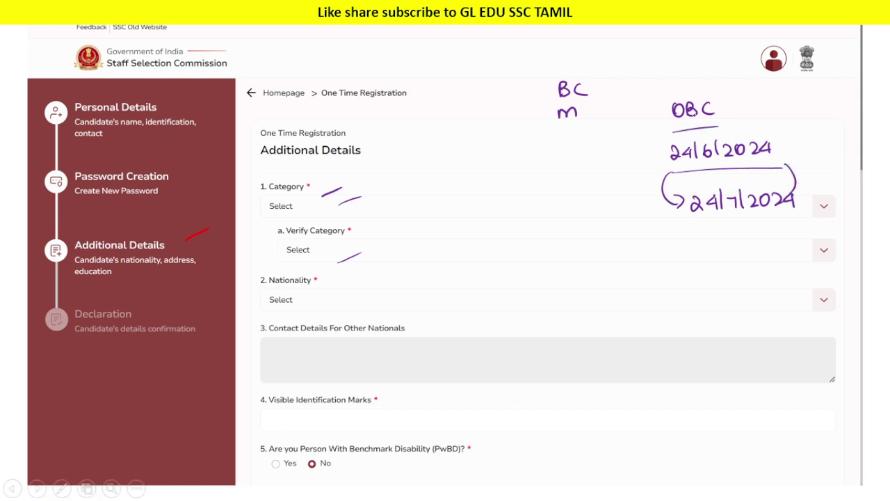